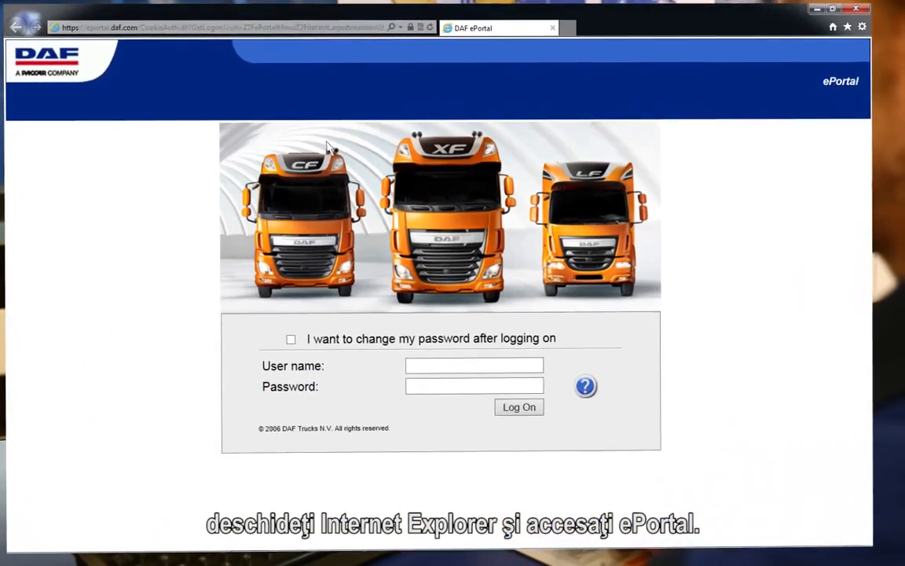
Step: Log on to ePortal by entering the account's user name and password
{"action": "left_click", "coordinate": [420, 376]}
{"action": "type", "text": "DAVIE4user"}
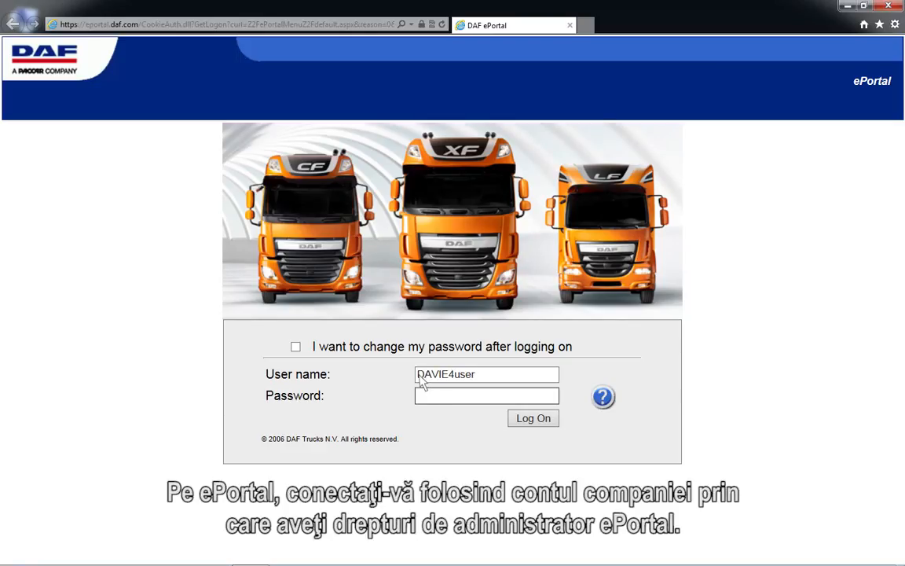
{"action": "left_click", "coordinate": [420, 398]}
{"action": "type", "text": "●●●●●●"}
{"action": "left_click", "coordinate": [533, 418]}
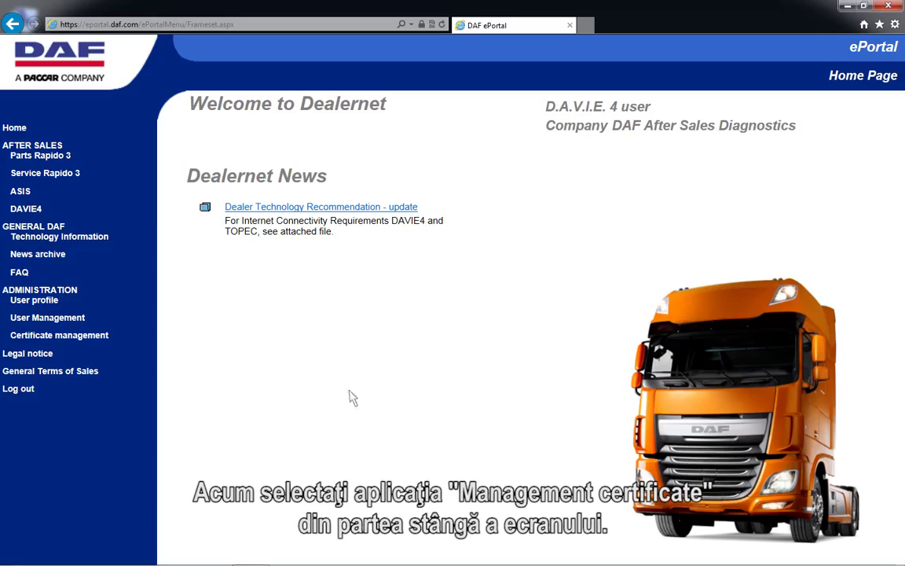
Step: Renew the listed certificate in Certificate management, and download and save its .pfx file
{"action": "left_click", "coordinate": [57, 336]}
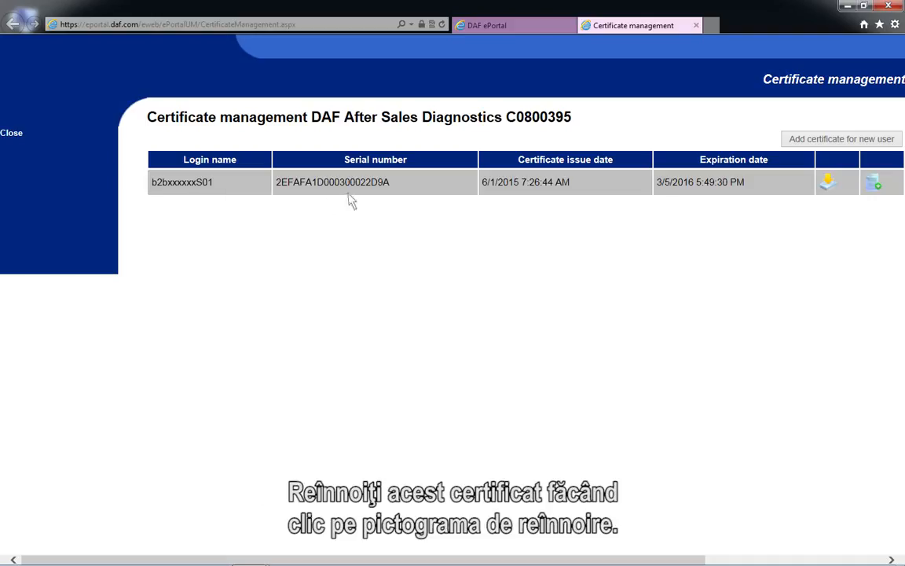
{"action": "left_click", "coordinate": [875, 189]}
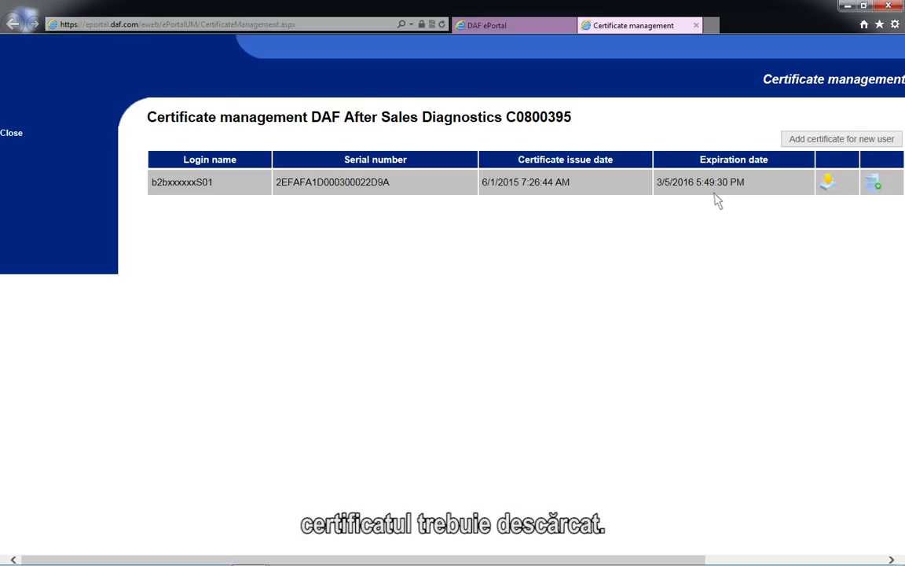
{"action": "left_click", "coordinate": [823, 195]}
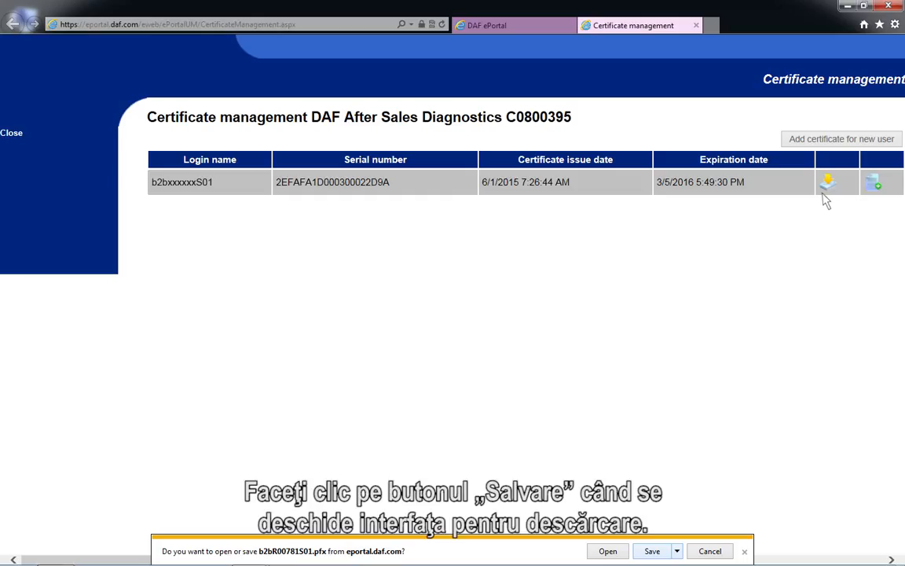
{"action": "left_click", "coordinate": [665, 553]}
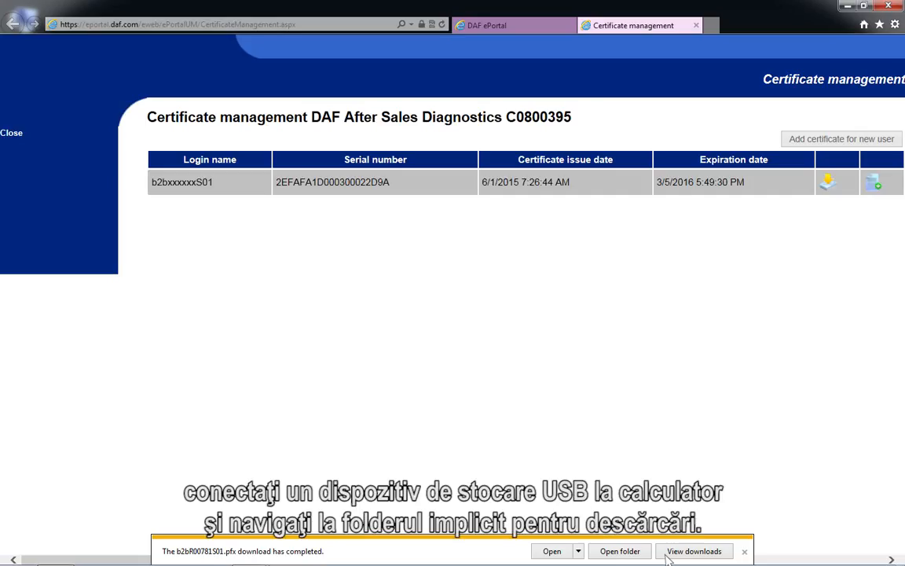
Step: Copy the downloaded .pfx certificate from the Downloads folder to the root of USB DRIVE (F:)
{"action": "left_click", "coordinate": [620, 550]}
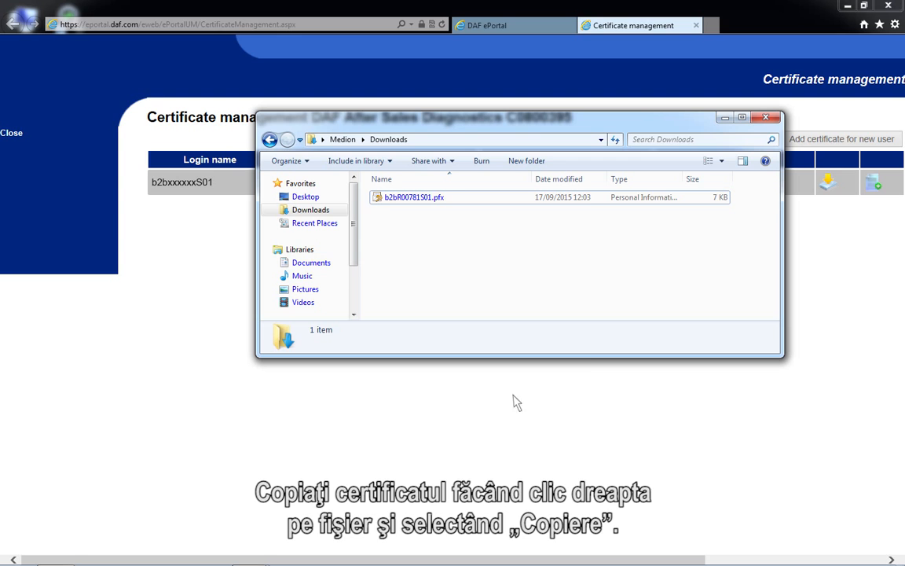
{"action": "right_click", "coordinate": [386, 203]}
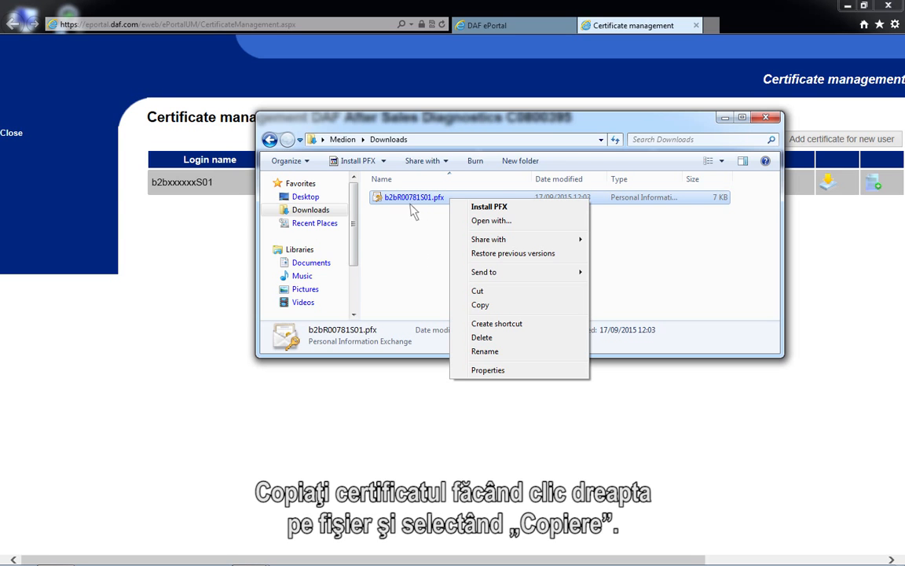
{"action": "left_click", "coordinate": [494, 308]}
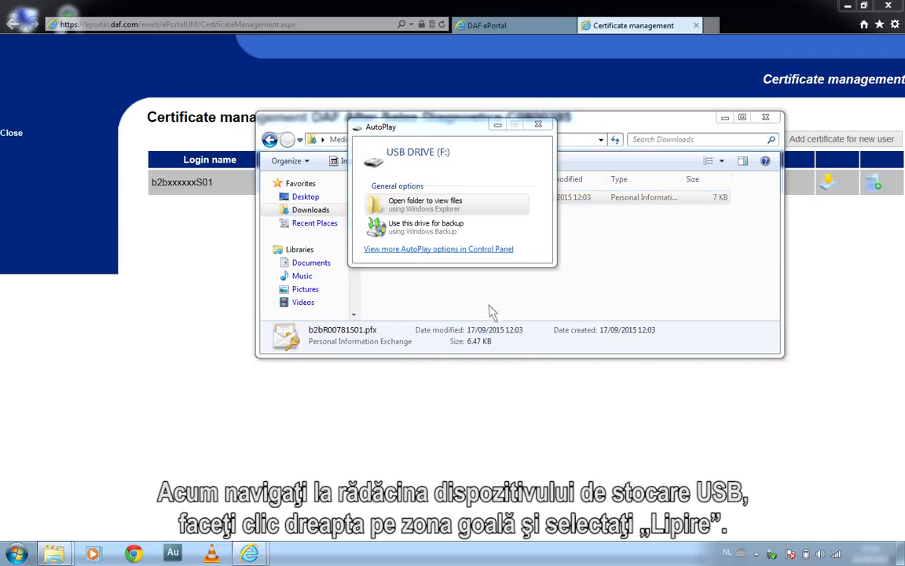
{"action": "left_click", "coordinate": [386, 206]}
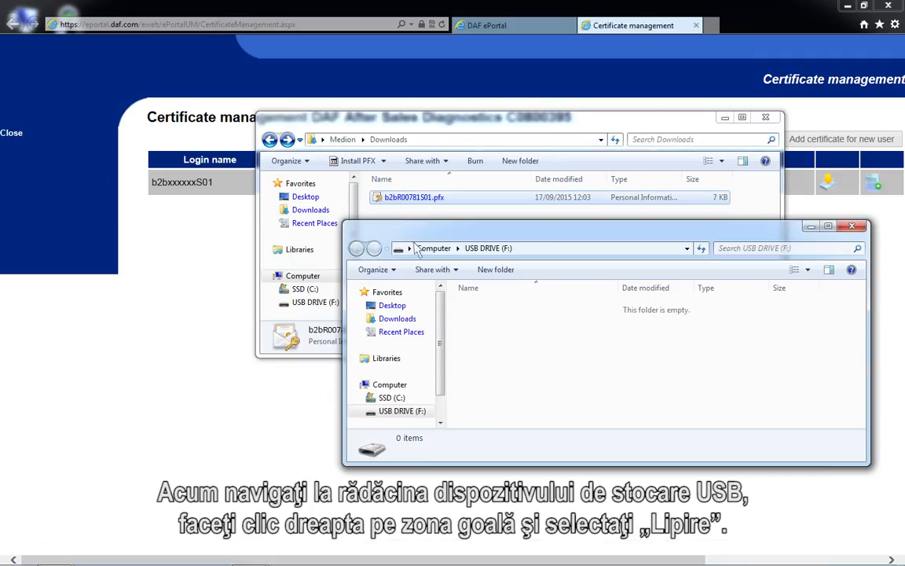
{"action": "right_click", "coordinate": [489, 335]}
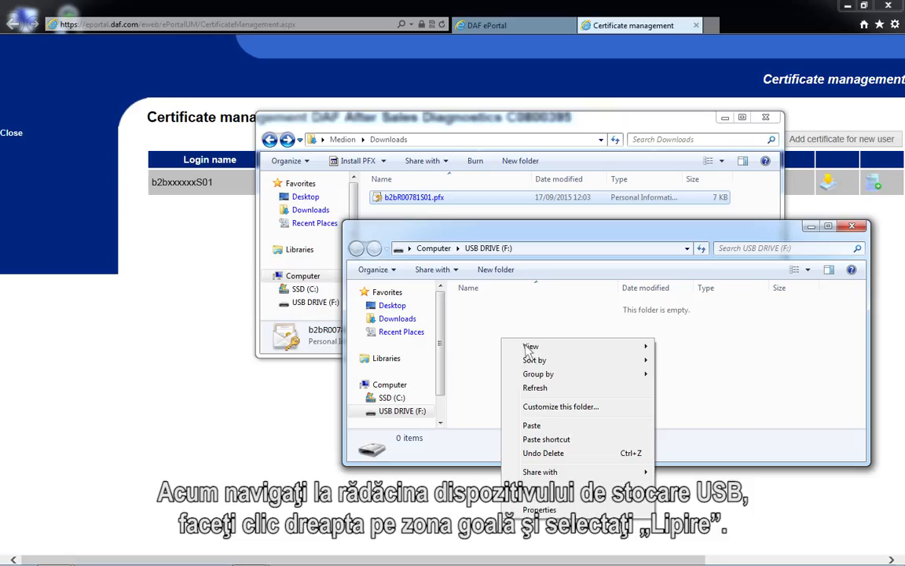
{"action": "left_click", "coordinate": [539, 429]}
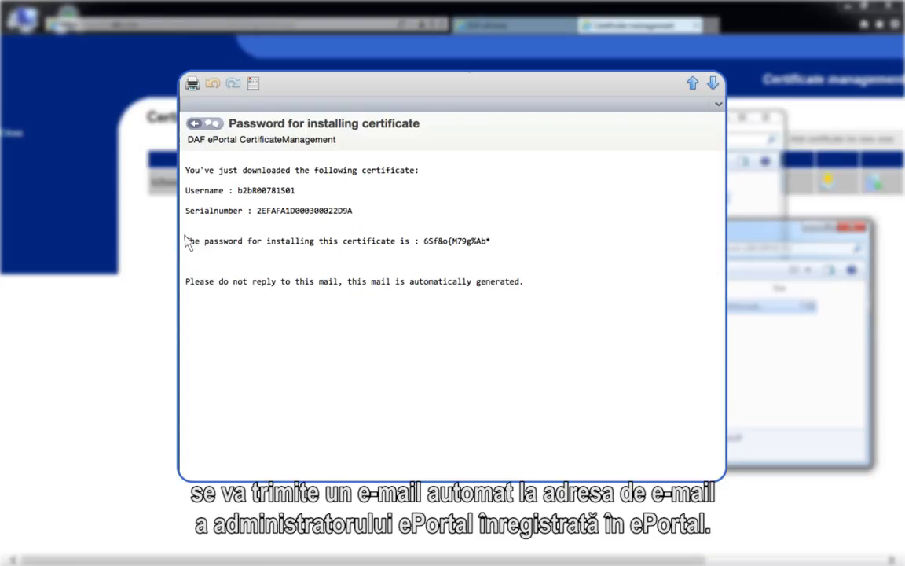
Step: Copy the certificate details together with the installation password from the "Password for installing certificate" e-mail
{"action": "left_click_drag", "start_coordinate": [187, 169], "coordinate": [495, 250]}
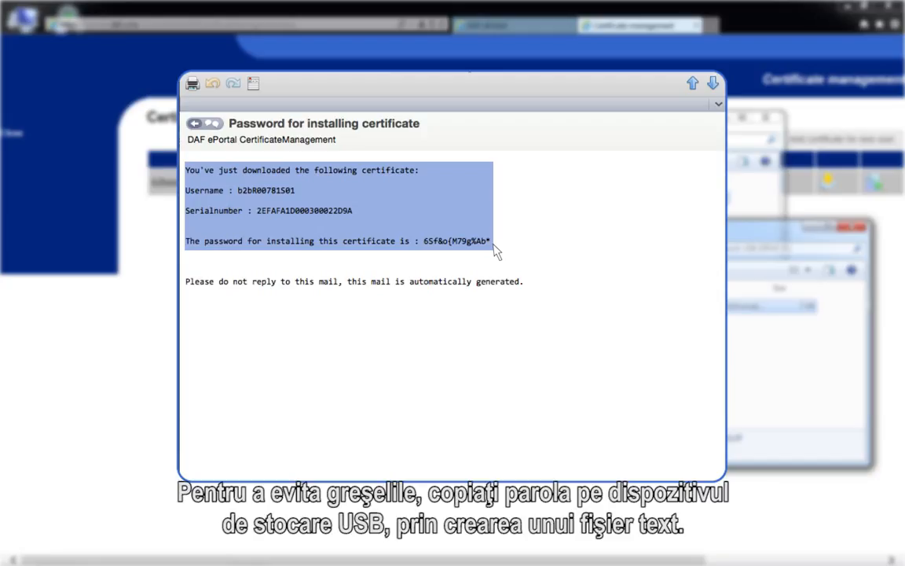
{"action": "right_click", "coordinate": [495, 249]}
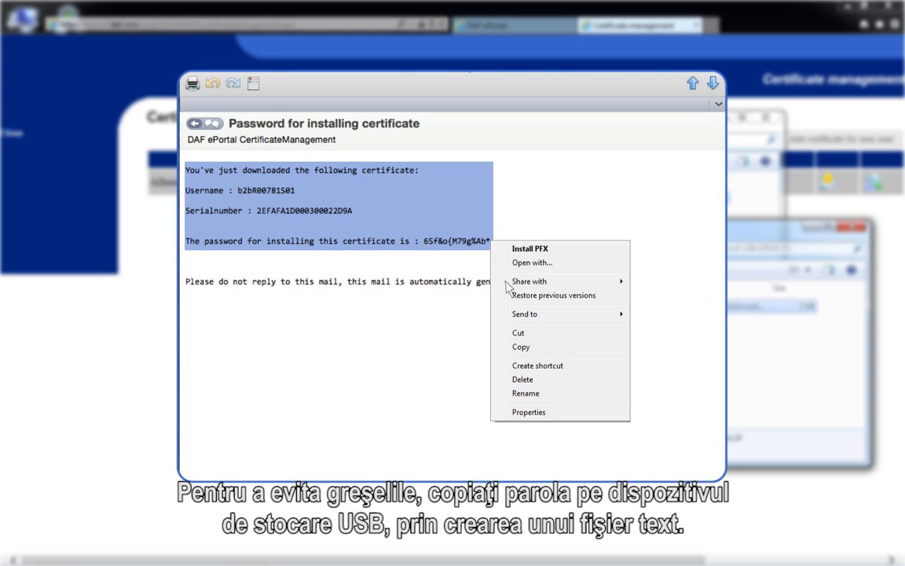
{"action": "left_click", "coordinate": [529, 350]}
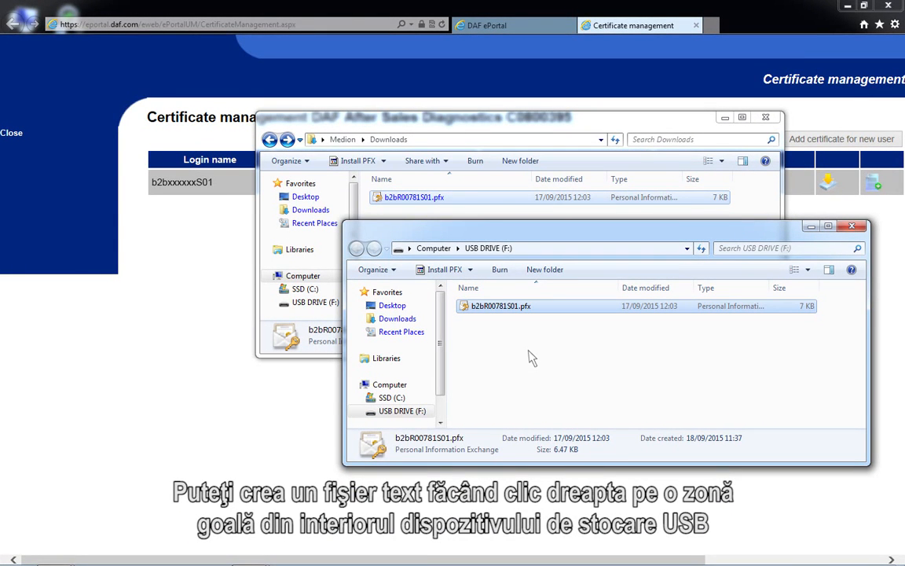
Step: Create a new text document with its default name in the root of USB DRIVE (F:)
{"action": "right_click", "coordinate": [461, 314]}
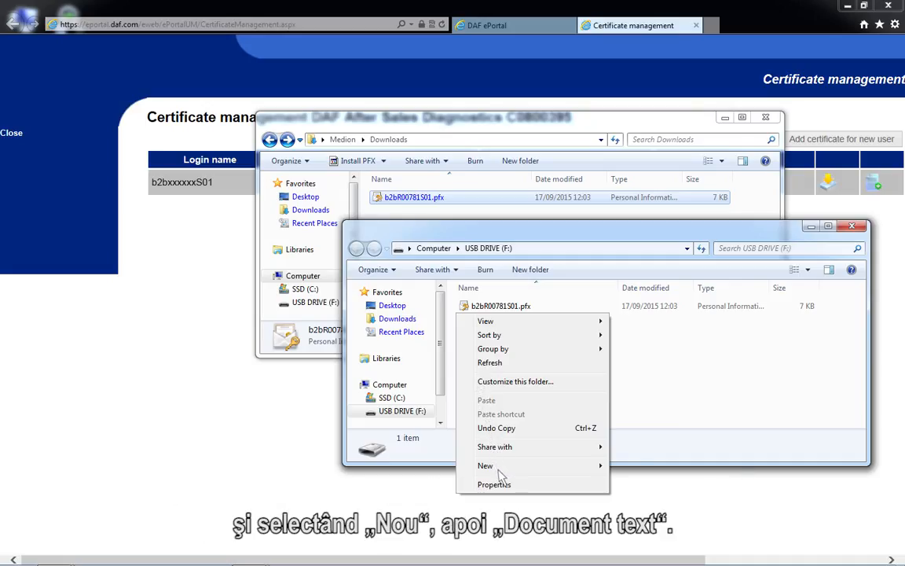
{"action": "mouse_move", "coordinate": [565, 465]}
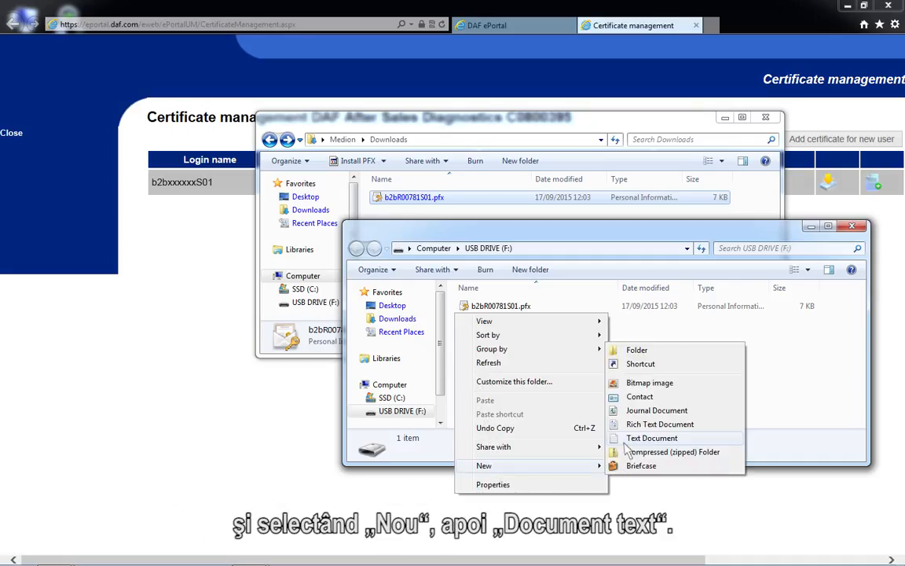
{"action": "left_click", "coordinate": [626, 439]}
{"action": "key", "text": "Return"}
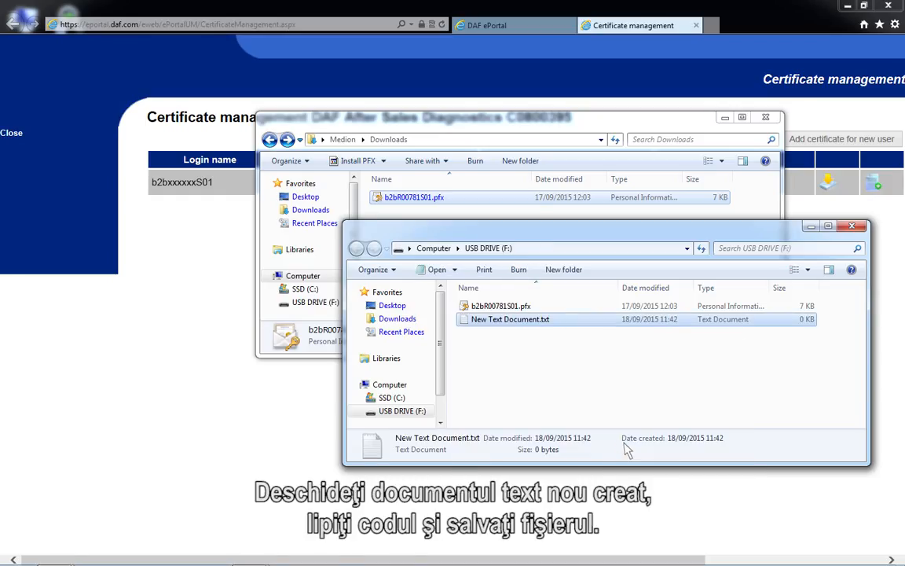
Step: Paste the copied certificate details and installation password into New Text Document.txt, then close it with the changes saved
{"action": "double_click", "coordinate": [473, 329]}
{"action": "right_click", "coordinate": [168, 177]}
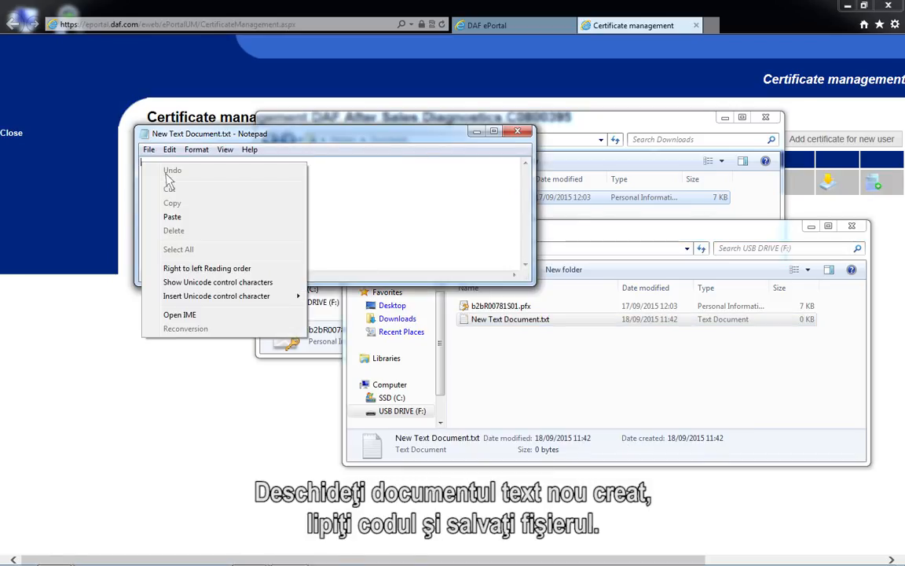
{"action": "left_click", "coordinate": [172, 218]}
{"action": "left_click", "coordinate": [517, 131]}
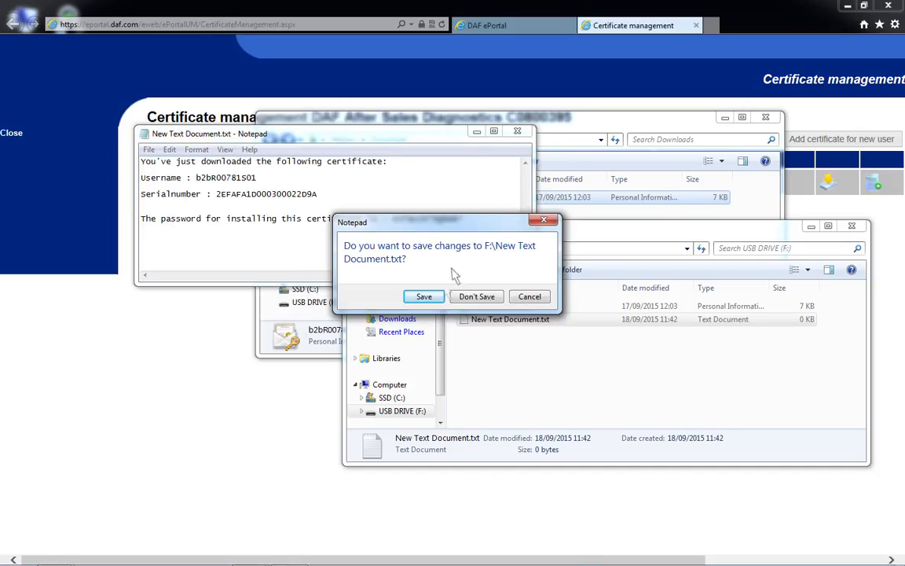
{"action": "left_click", "coordinate": [424, 296]}
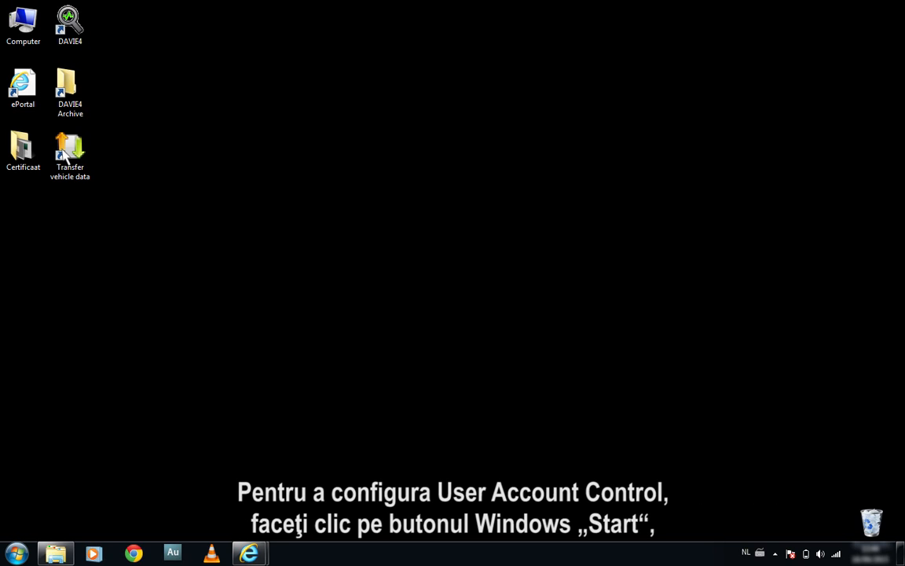
Step: Find the User Account Control settings by searching for UAC and set the notification level to Never notify
{"action": "left_click", "coordinate": [18, 553]}
{"action": "type", "text": "U"}
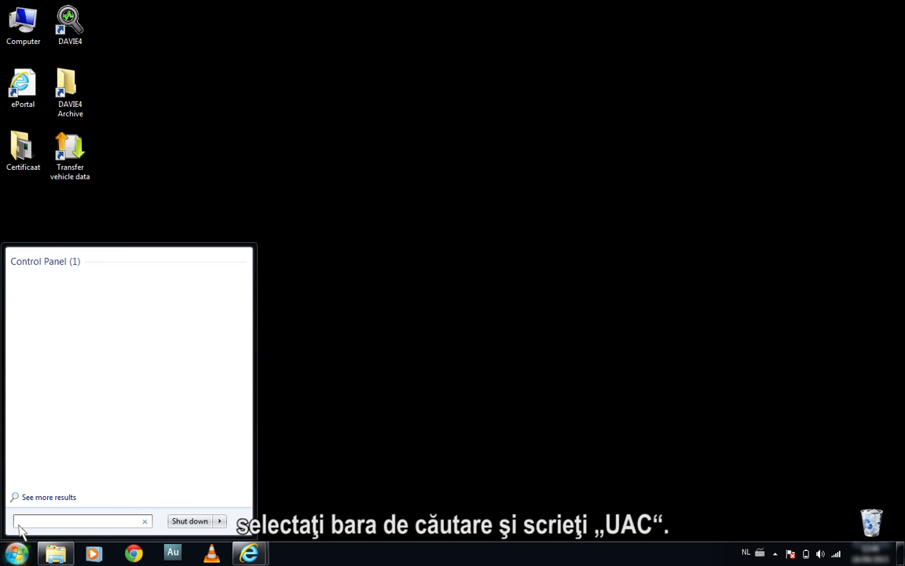
{"action": "type", "text": "AC"}
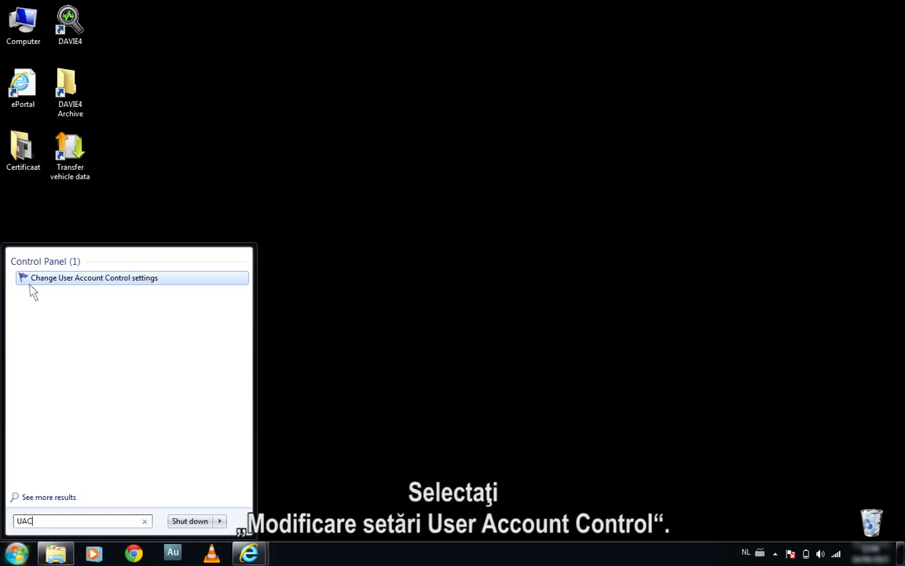
{"action": "left_click", "coordinate": [30, 284]}
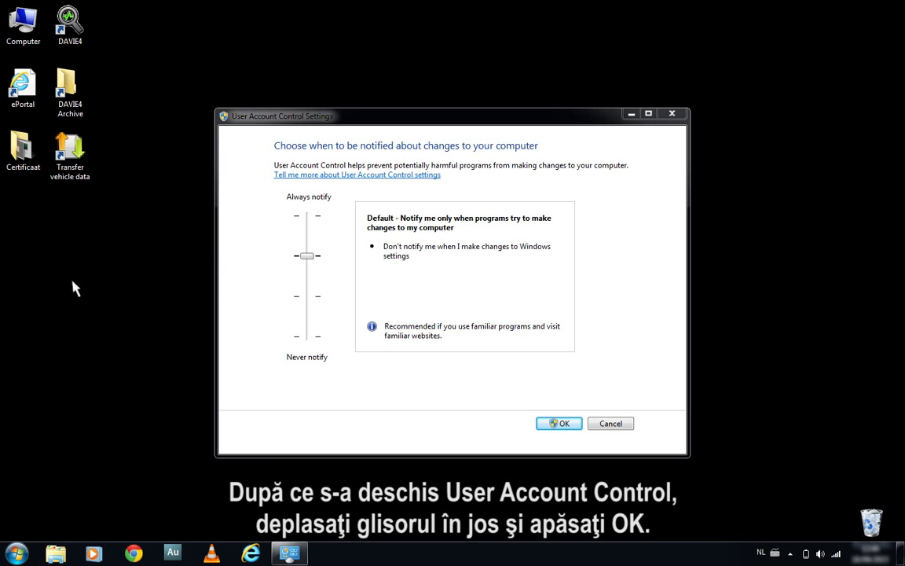
{"action": "left_click_drag", "start_coordinate": [305, 255], "coordinate": [314, 346]}
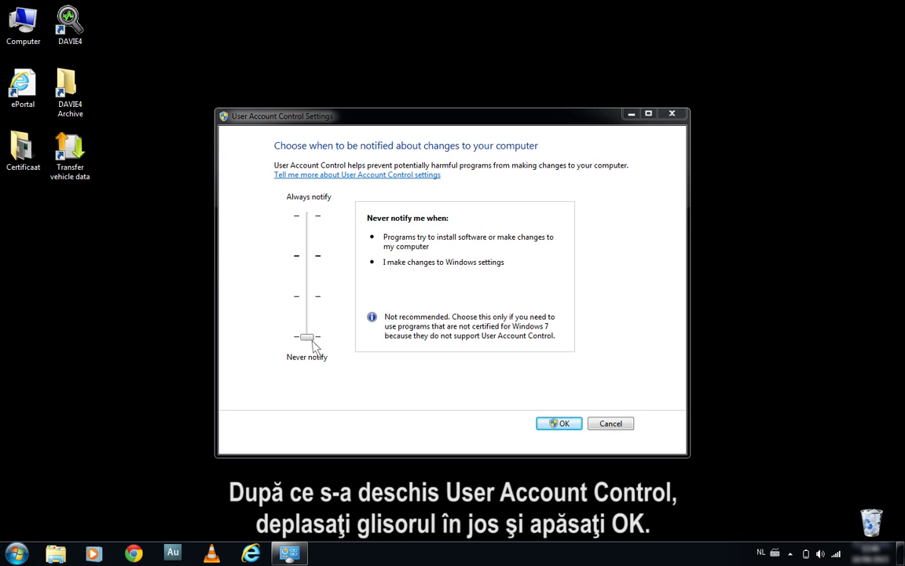
{"action": "left_click", "coordinate": [558, 424]}
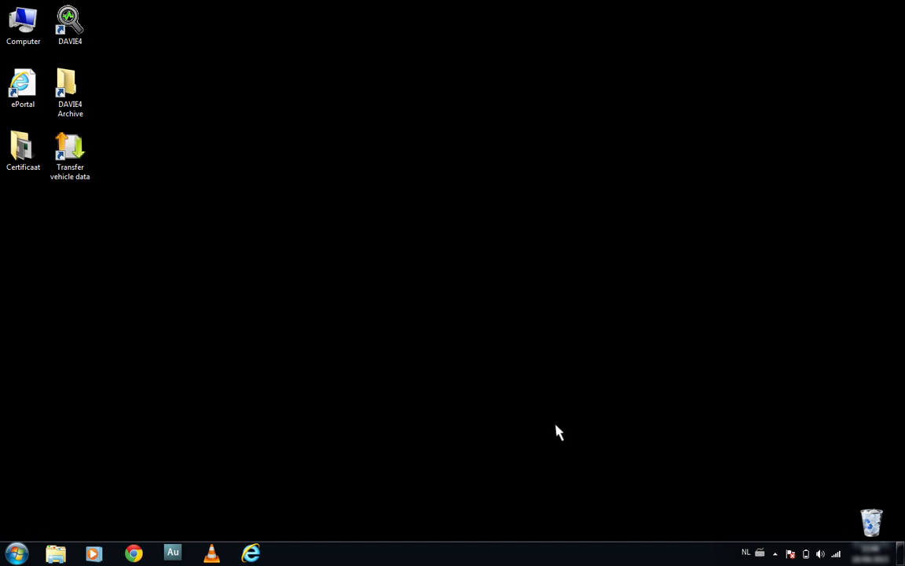
Step: Launch Certificate Manager from the DAVIE4 program folder and agree to install a new certificate
{"action": "left_click", "coordinate": [17, 553]}
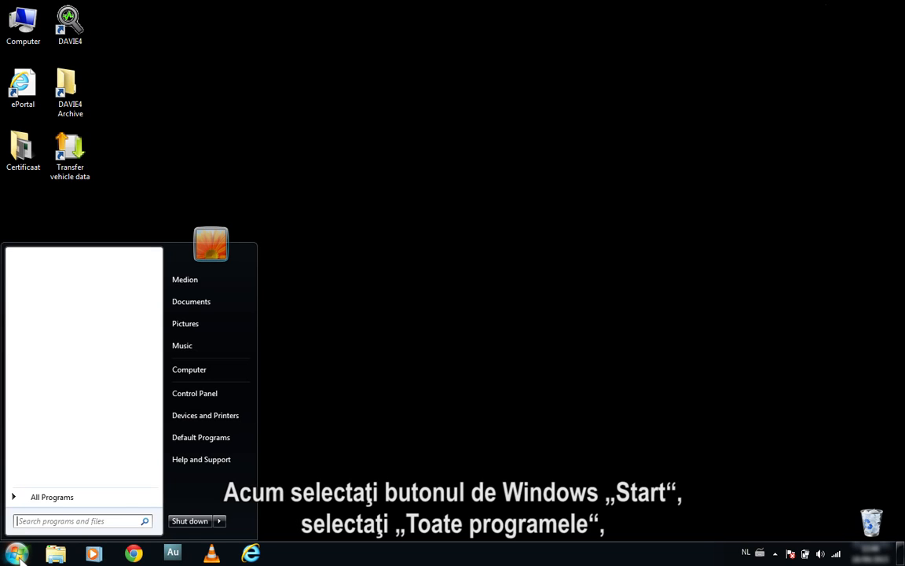
{"action": "left_click", "coordinate": [26, 497]}
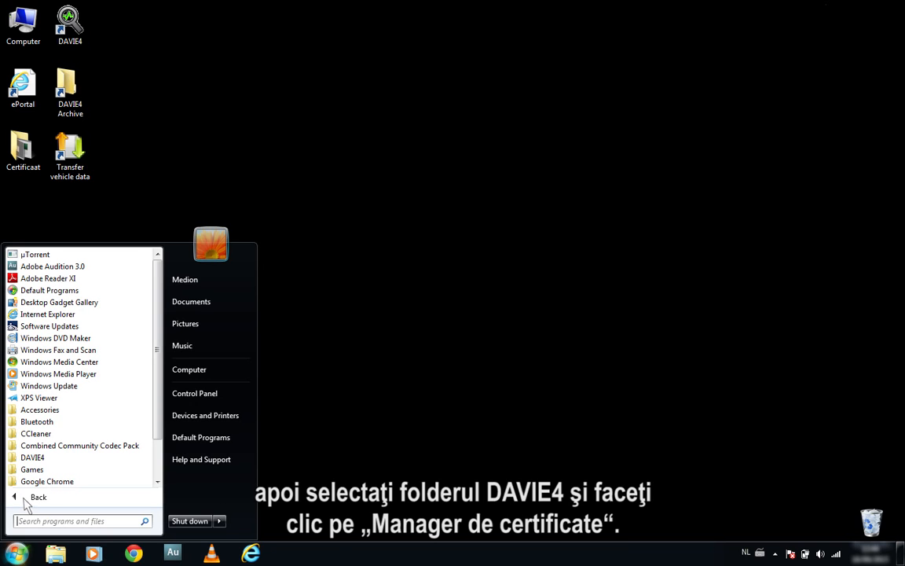
{"action": "left_click", "coordinate": [35, 457]}
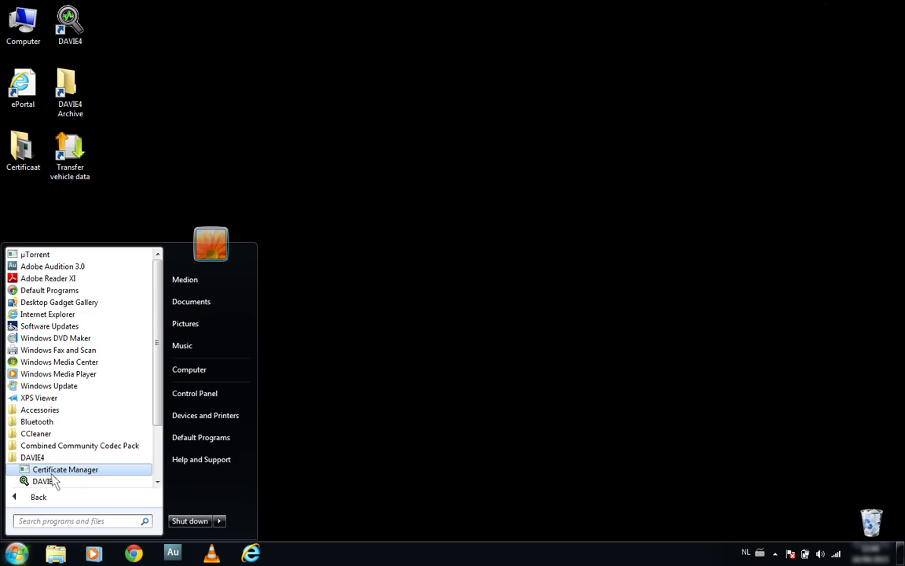
{"action": "left_click", "coordinate": [52, 471]}
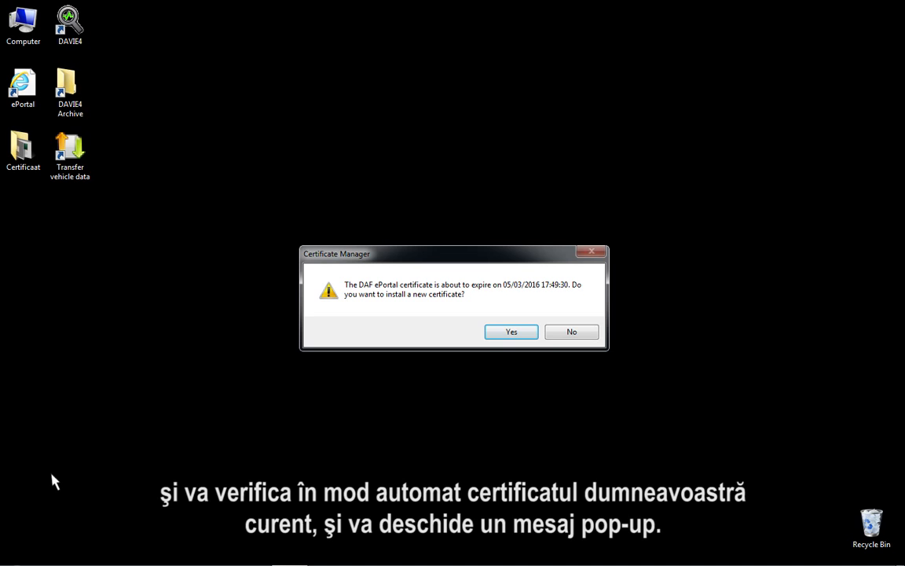
{"action": "left_click", "coordinate": [512, 333]}
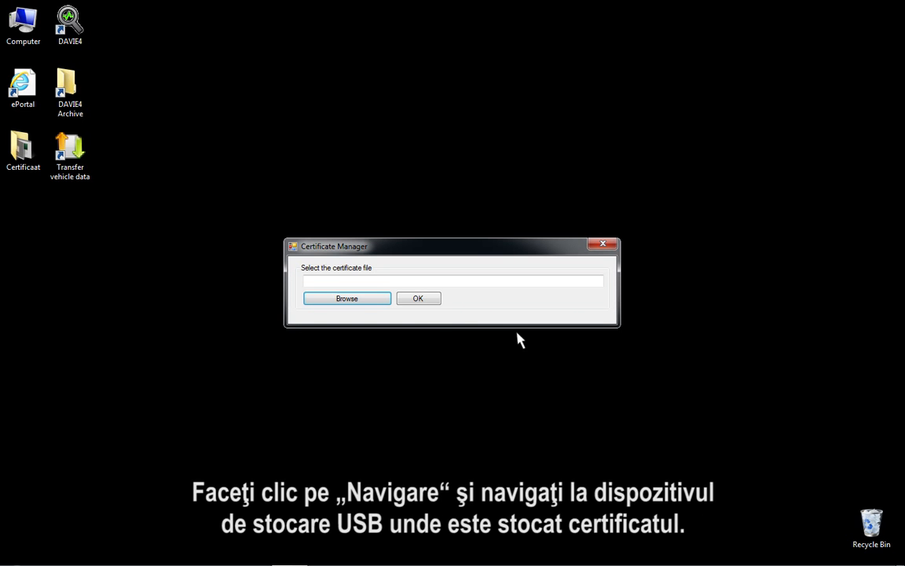
Step: Choose the .pfx certificate file on USB DRIVE (G:) and start importing it
{"action": "left_click", "coordinate": [364, 302]}
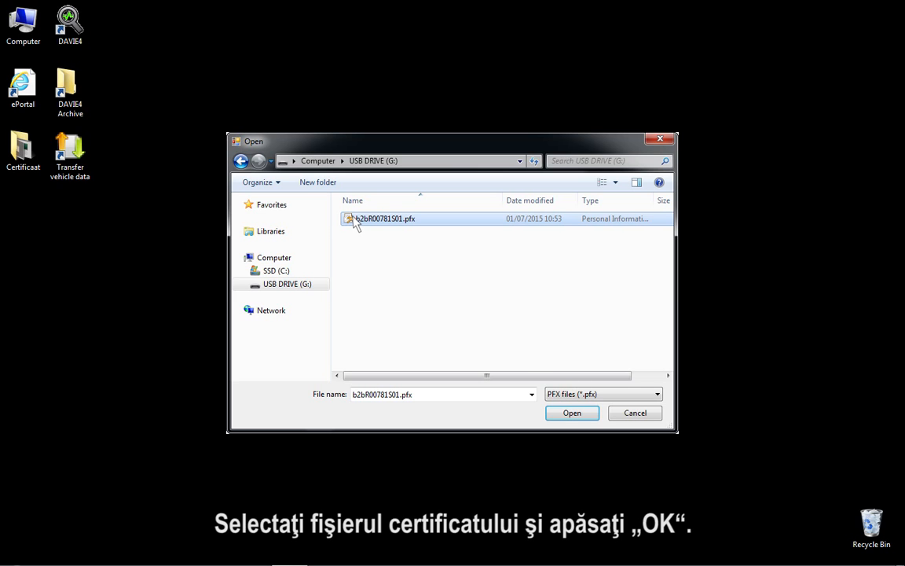
{"action": "left_click", "coordinate": [585, 413]}
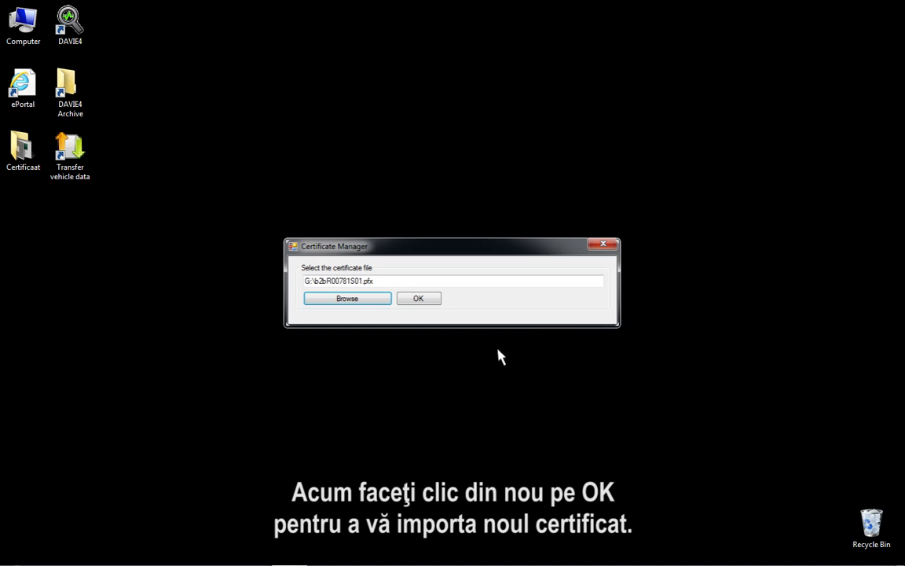
{"action": "left_click", "coordinate": [418, 300]}
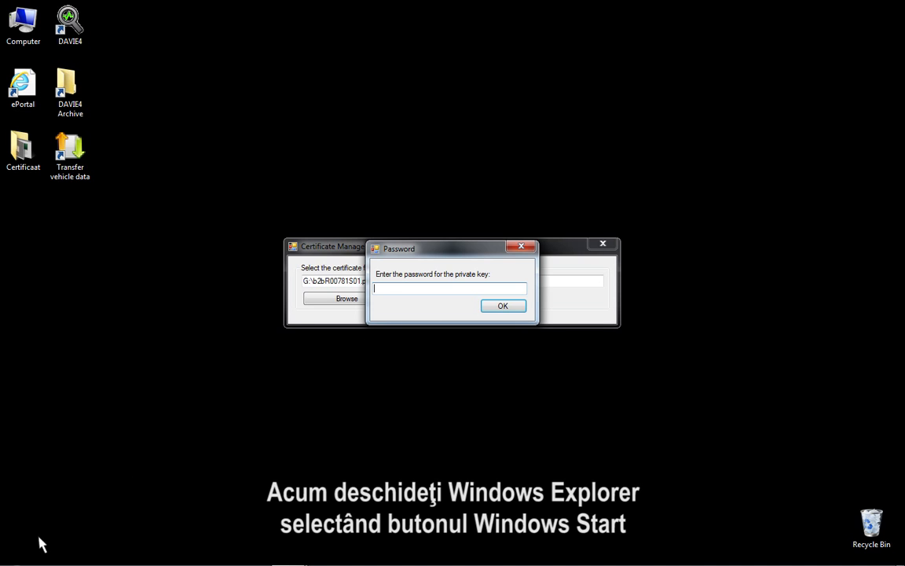
Step: Copy the certificate installation password from New Text Document.txt on the USB drive, and close the file and the drive window
{"action": "left_click", "coordinate": [15, 553]}
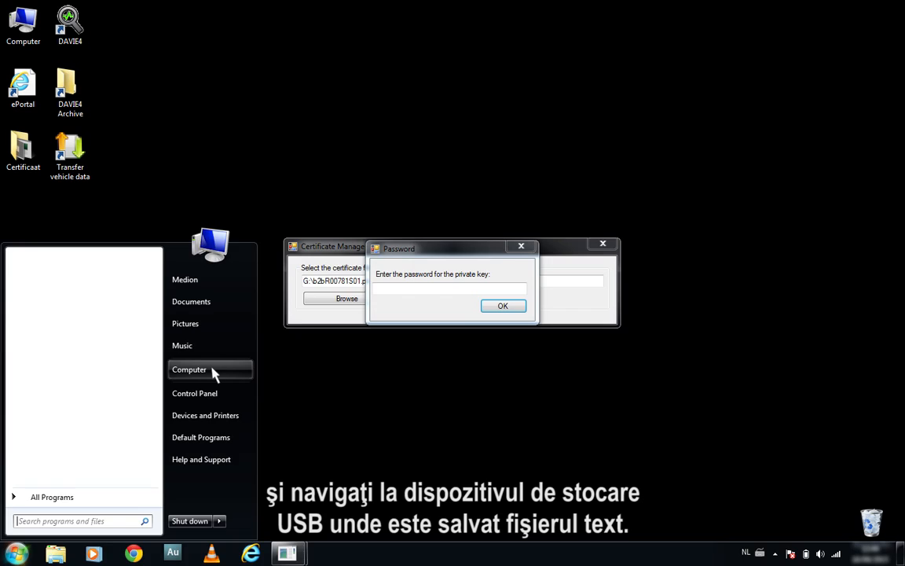
{"action": "left_click", "coordinate": [190, 369]}
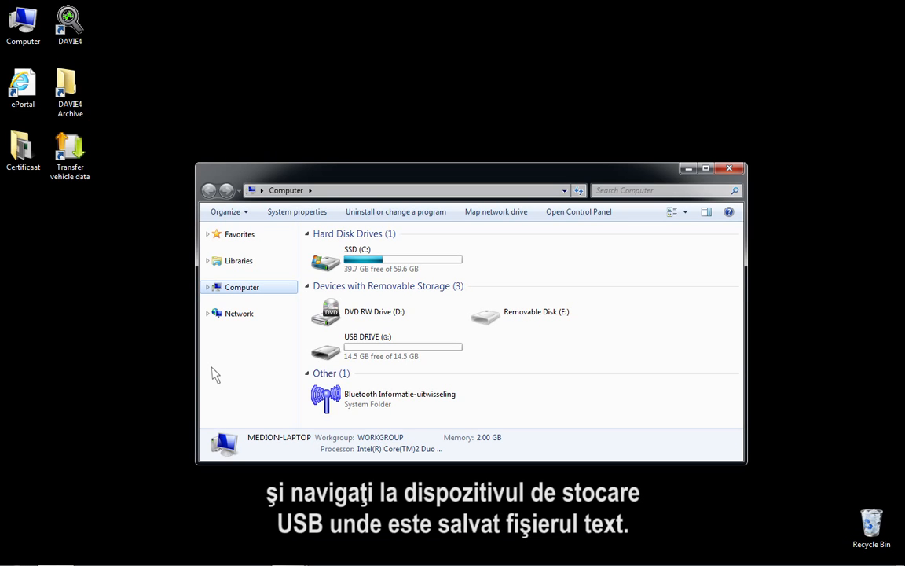
{"action": "double_click", "coordinate": [338, 354]}
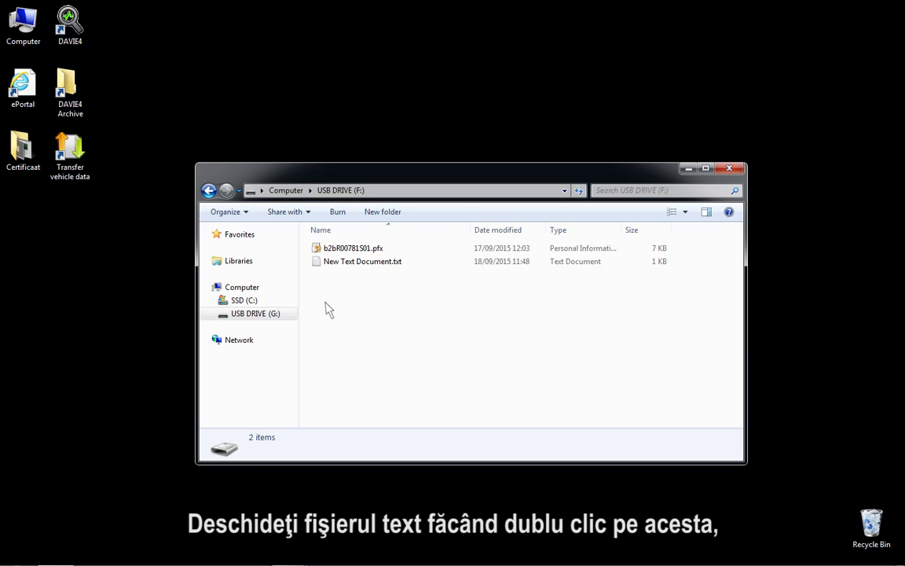
{"action": "double_click", "coordinate": [317, 263]}
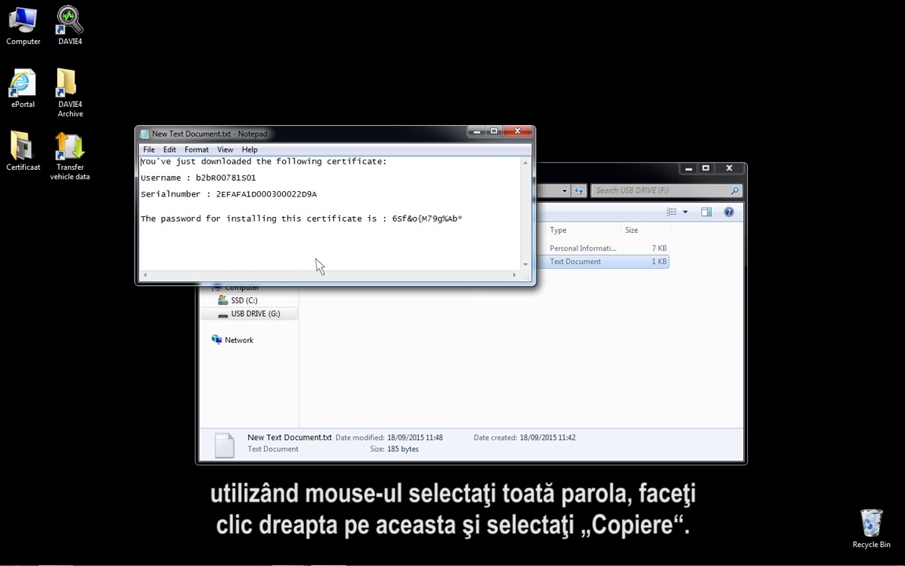
{"action": "left_click_drag", "start_coordinate": [391, 218], "coordinate": [463, 221]}
{"action": "right_click", "coordinate": [463, 221]}
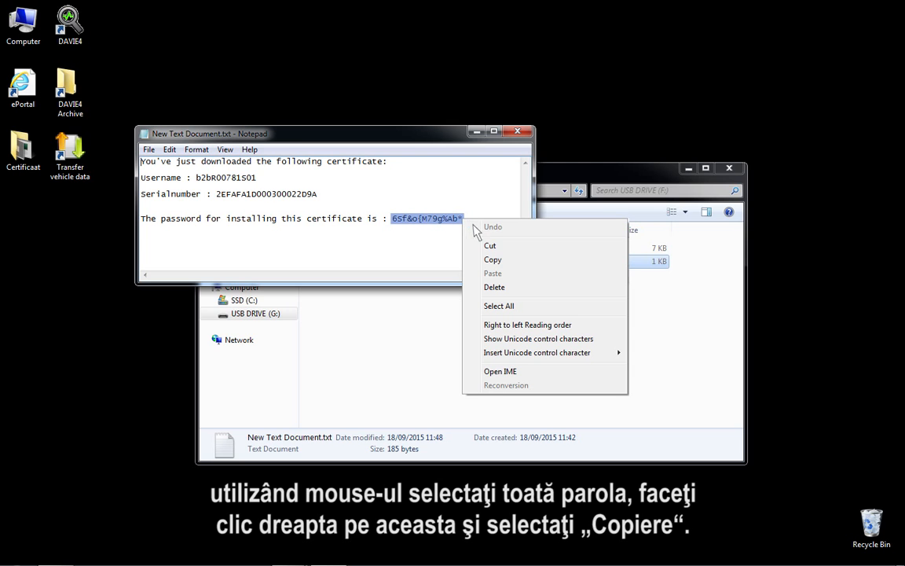
{"action": "left_click", "coordinate": [504, 262]}
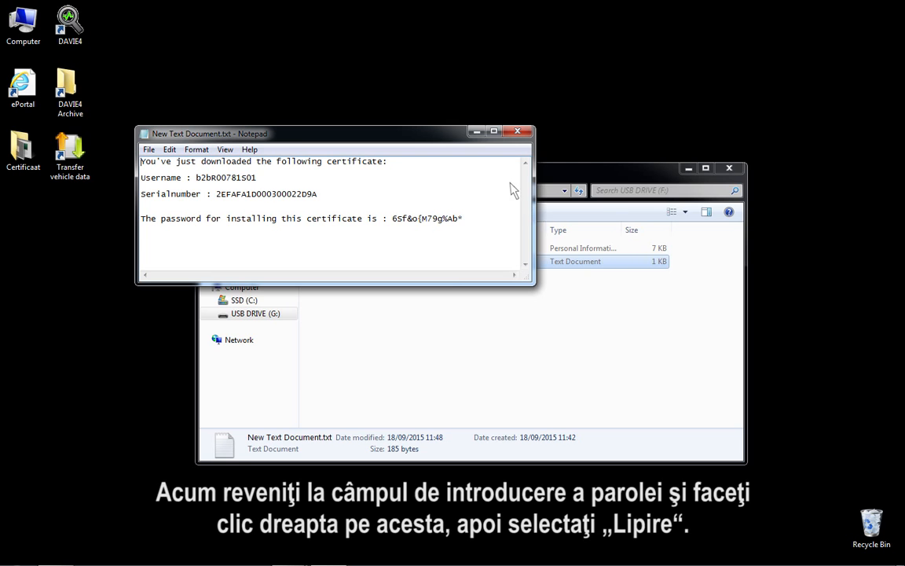
{"action": "left_click", "coordinate": [517, 134]}
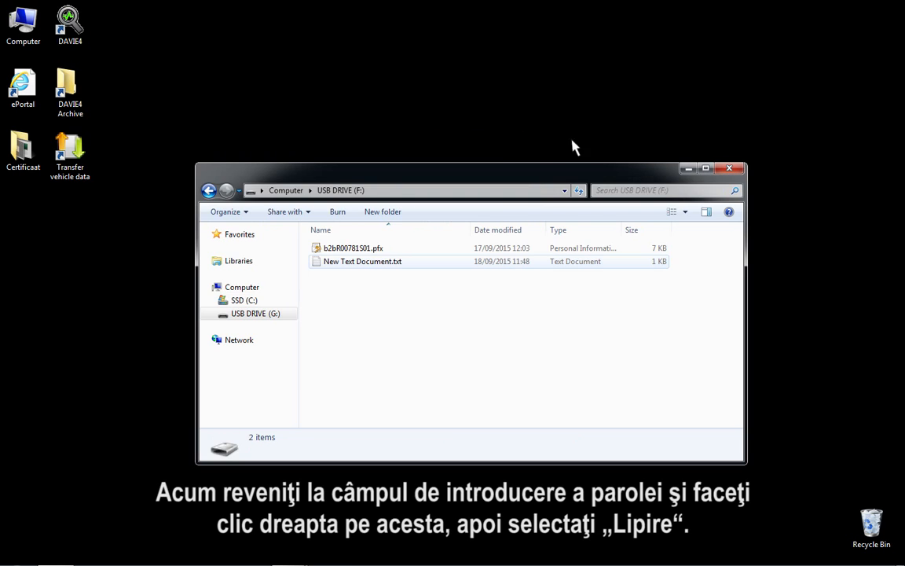
{"action": "left_click", "coordinate": [729, 167]}
Step: Paste the copied private key password, submit it to install the certificate, and dismiss the Certificate Manager confirmation
{"action": "right_click", "coordinate": [391, 288]}
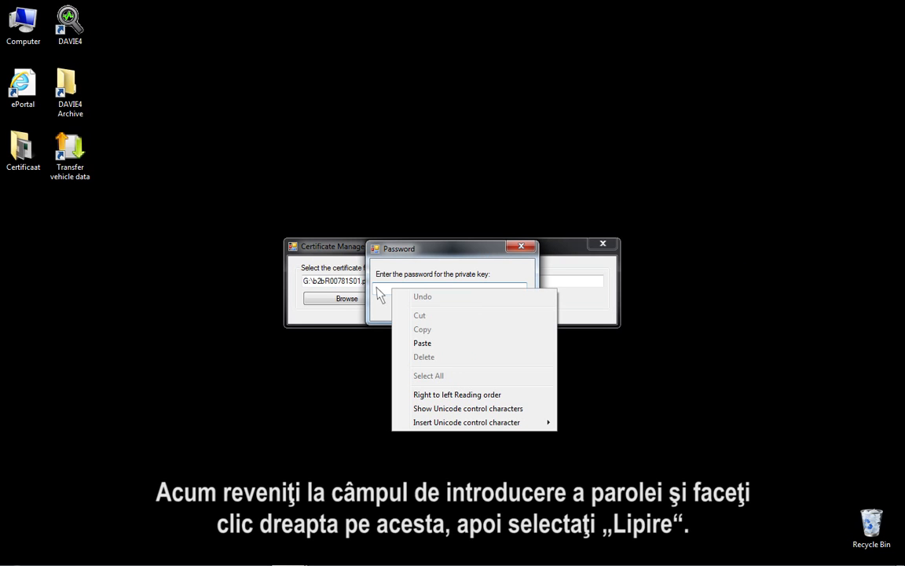
{"action": "left_click", "coordinate": [434, 346]}
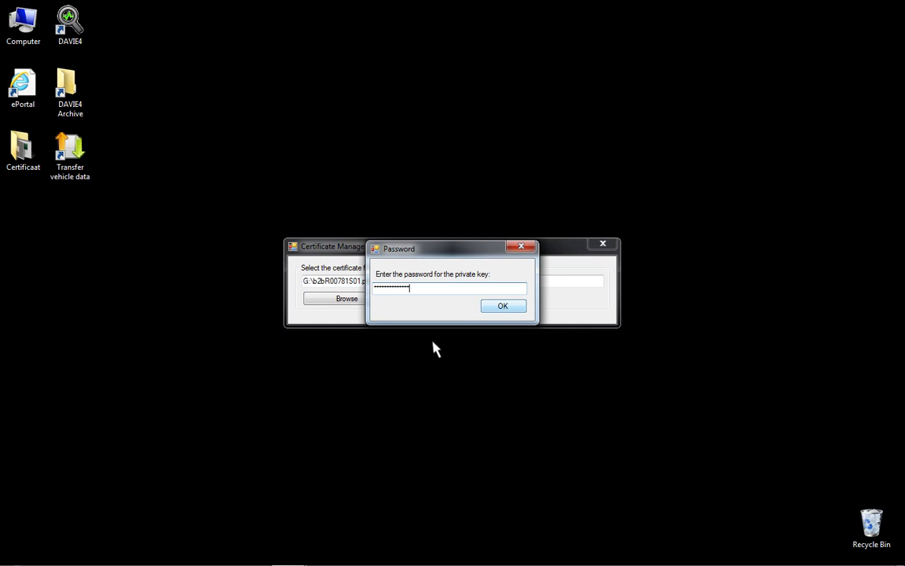
{"action": "left_click", "coordinate": [503, 307]}
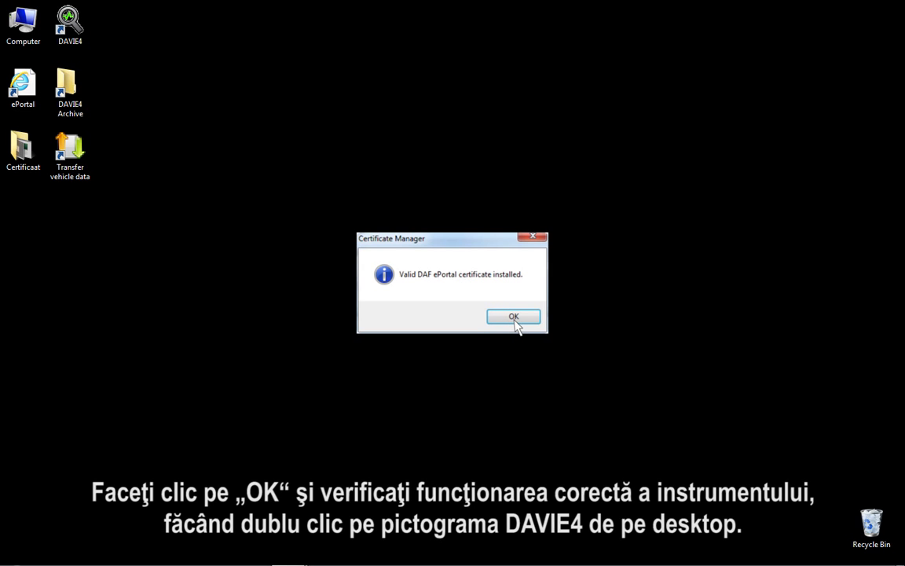
{"action": "left_click", "coordinate": [514, 317]}
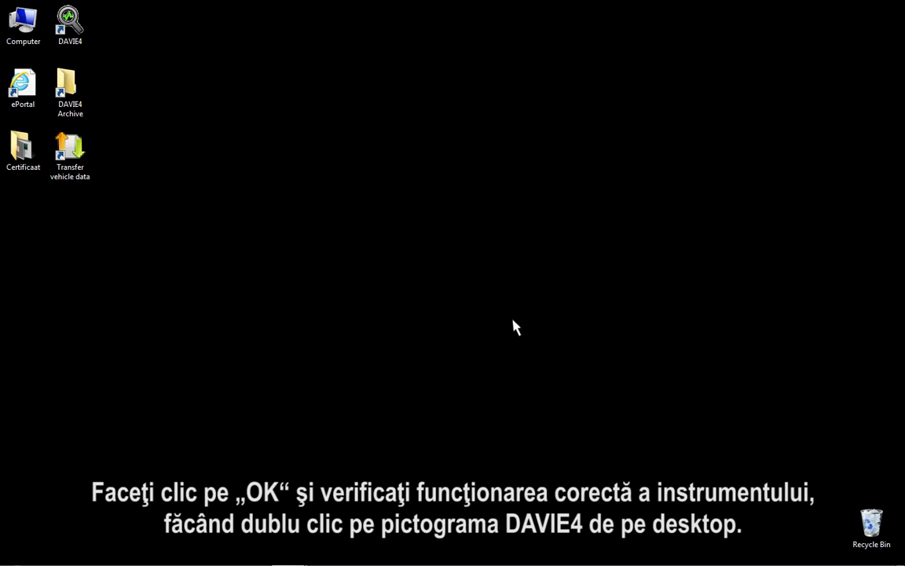
Step: Launch DAVIE4 from the desktop and log in with user name davie4user and the account password
{"action": "double_click", "coordinate": [69, 25]}
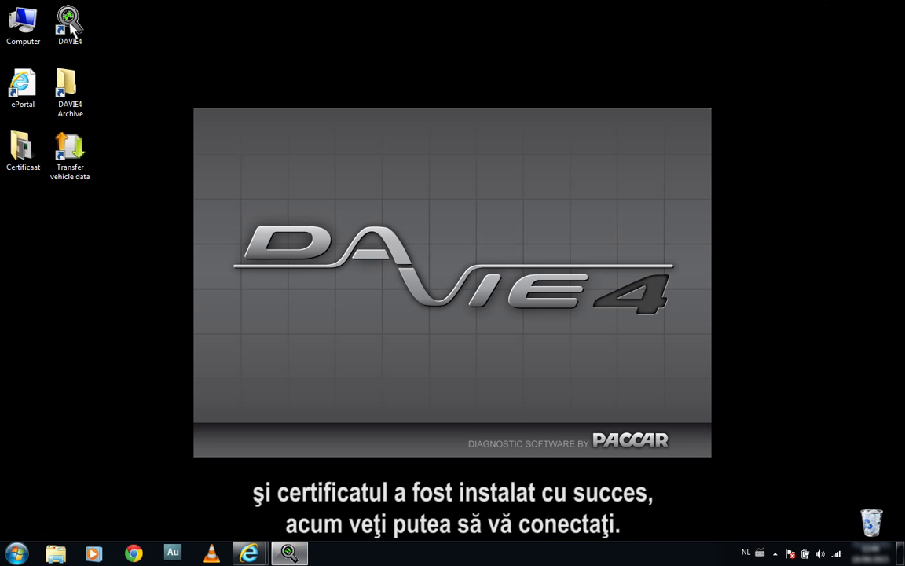
{"action": "type", "text": "davie4use"}
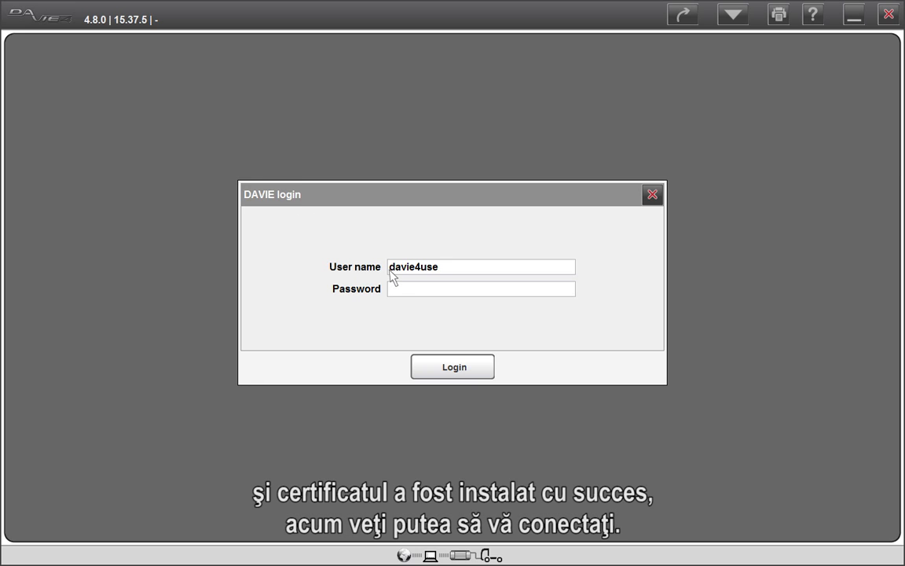
{"action": "type", "text": "r"}
{"action": "left_click", "coordinate": [392, 292]}
{"action": "type", "text": "******"}
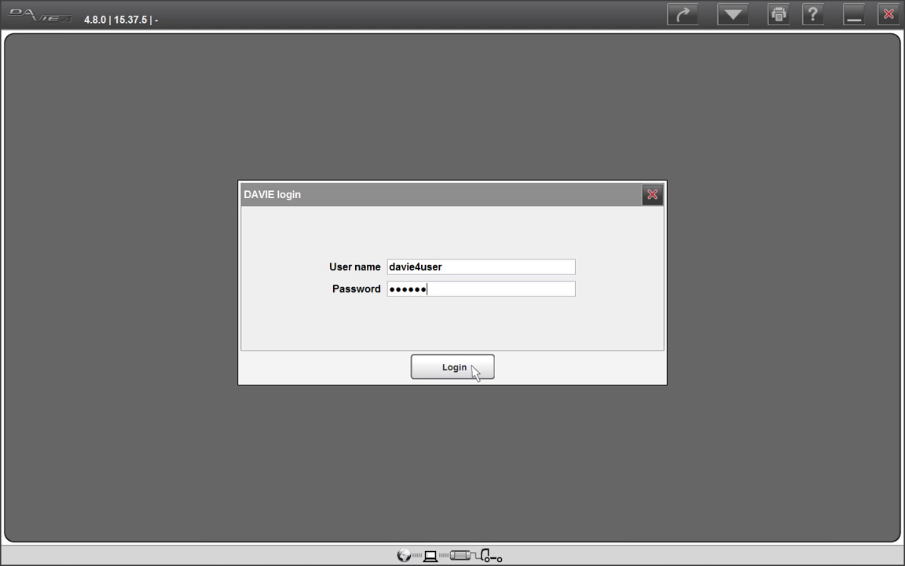
{"action": "left_click", "coordinate": [454, 367]}
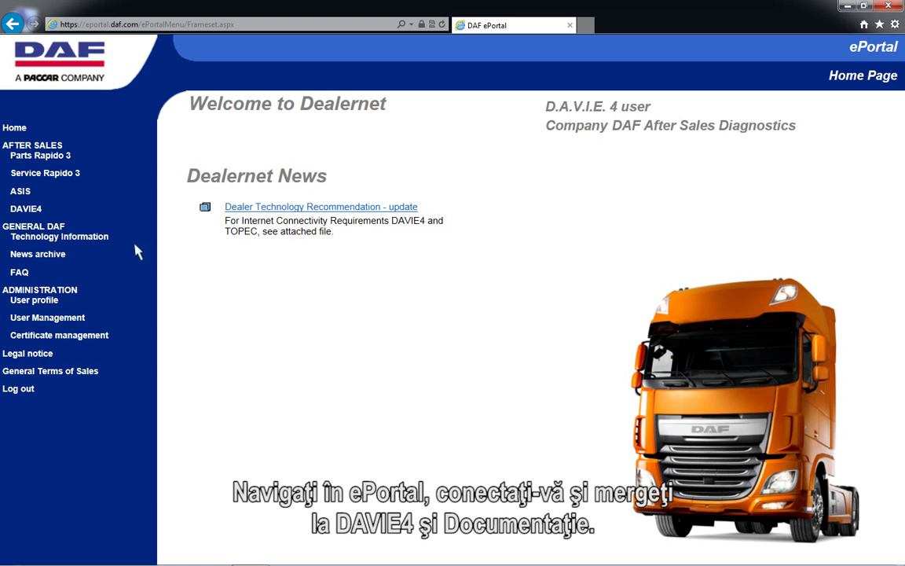
Step: Open the "(XX) Manual Certificate Update DAVIE4" document from the DAVIE4 download documentation in DAF ePortal
{"action": "left_click", "coordinate": [28, 210]}
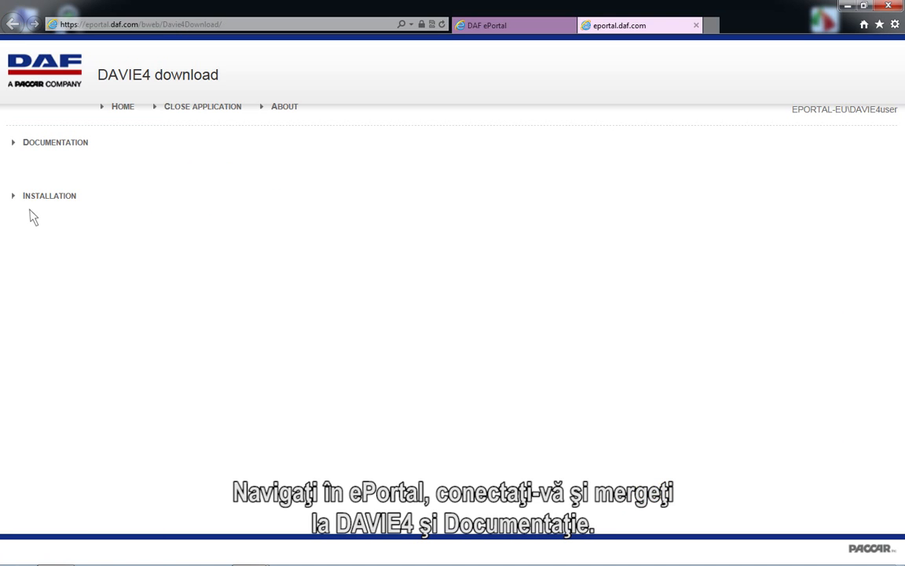
{"action": "left_click", "coordinate": [34, 149]}
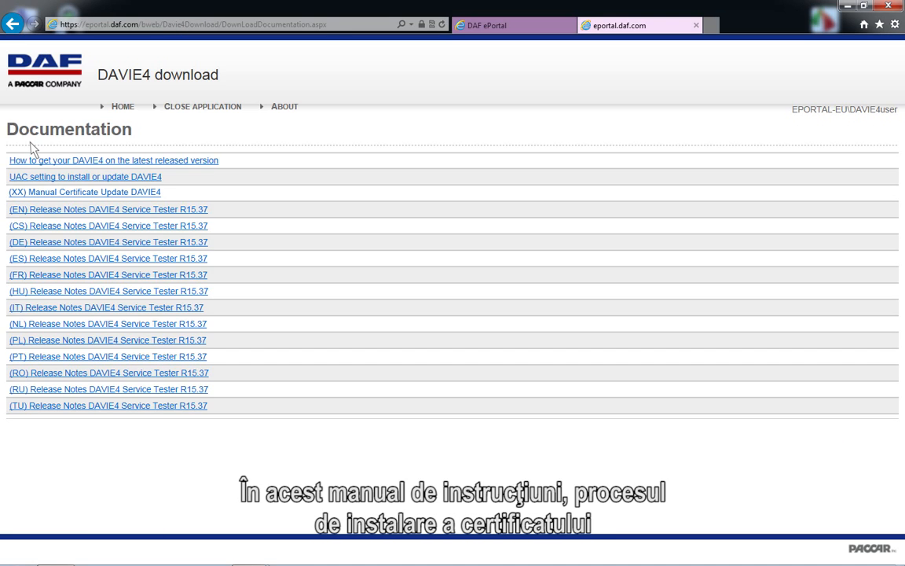
{"action": "left_click", "coordinate": [48, 194]}
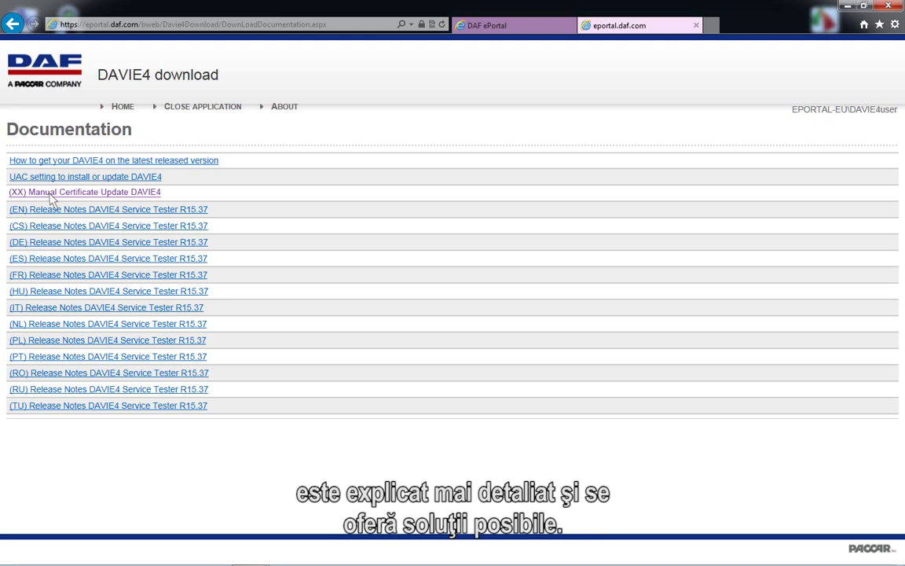